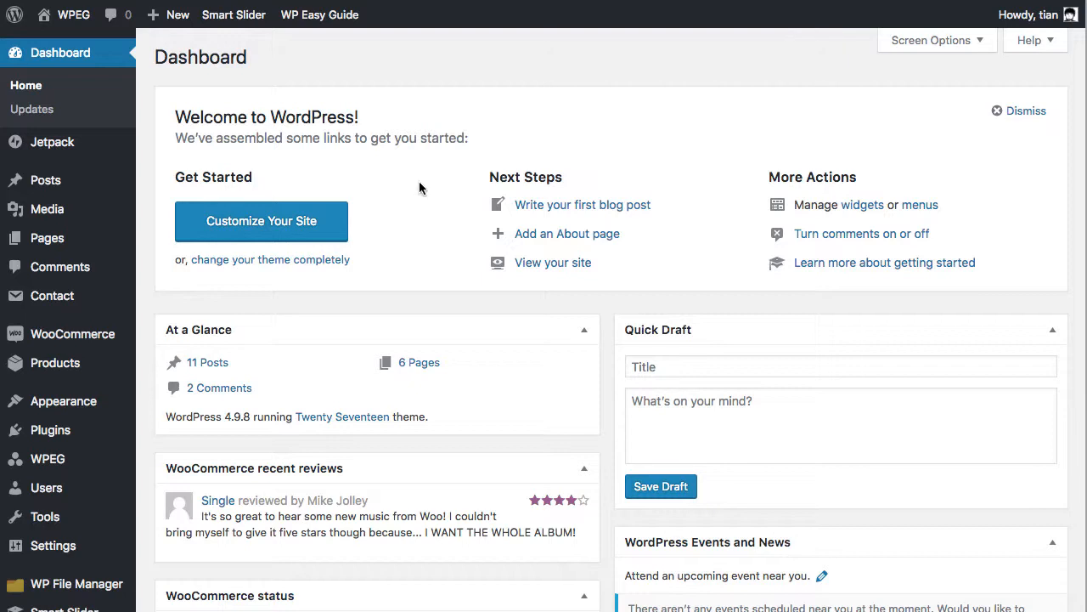
# Create a new guide titled "Create a Post" with the description "This guide will show you how to create a post"
pyautogui.moveTo(311, 17)
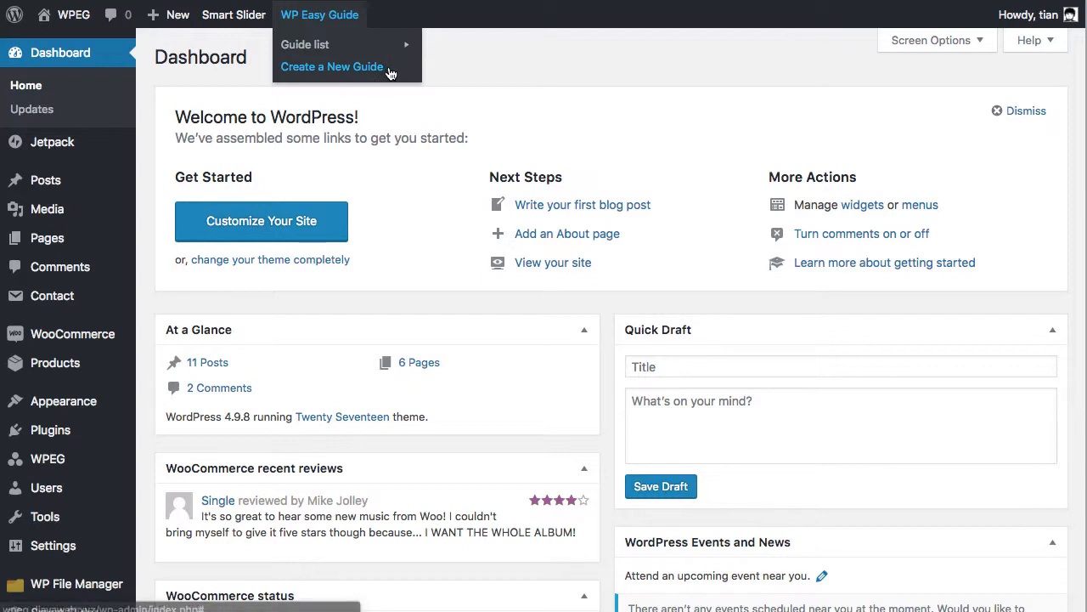
pyautogui.click(390, 73)
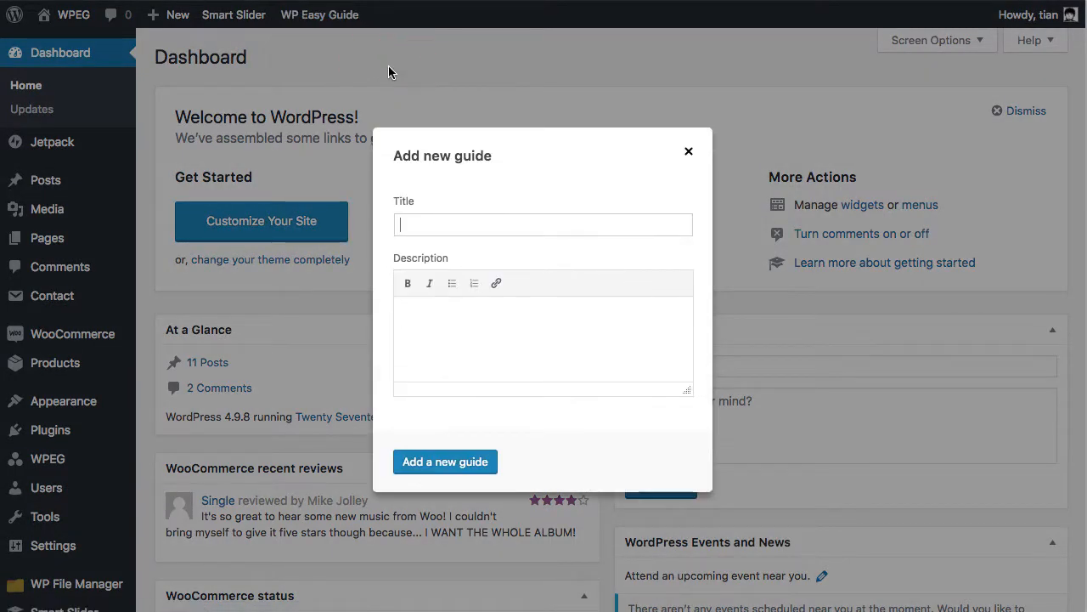
pyautogui.write('Create a Post')
pyautogui.press('Tab')
pyautogui.write('This guide will ')
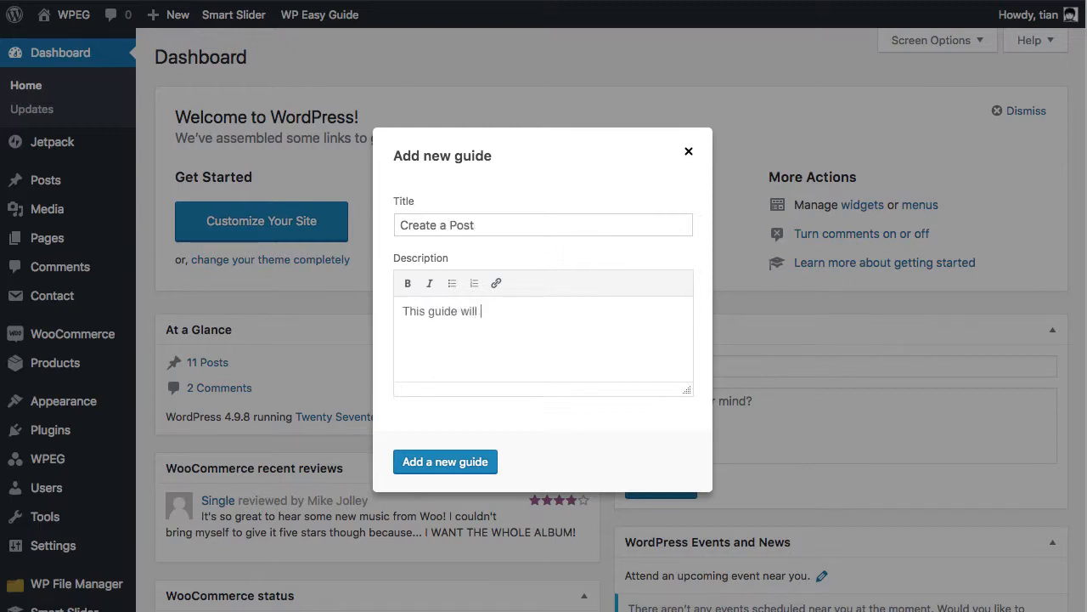
pyautogui.write('show you how to create a post')
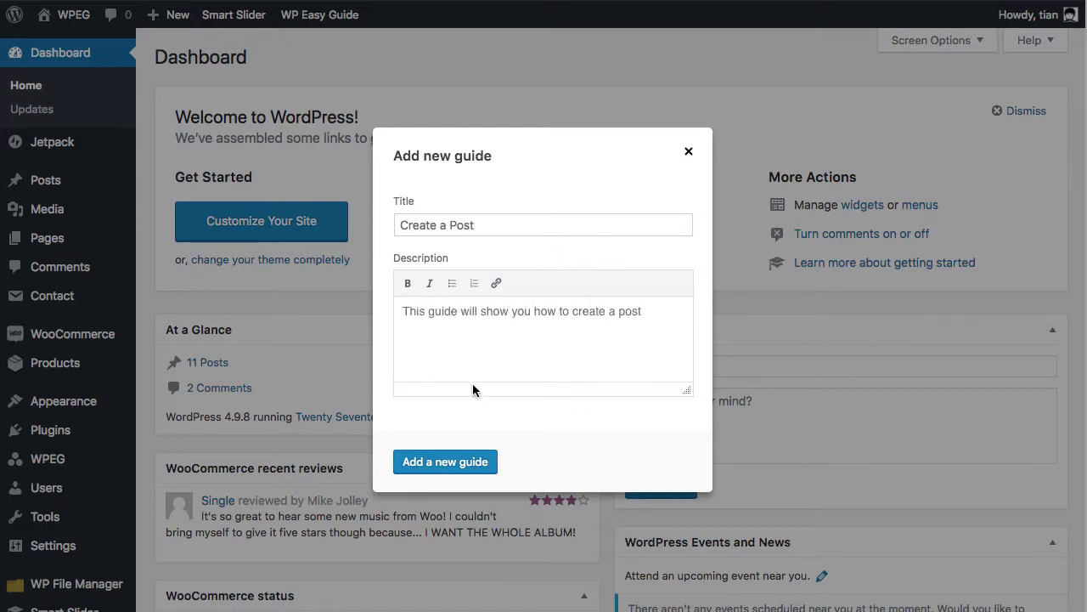
pyautogui.click(494, 463)
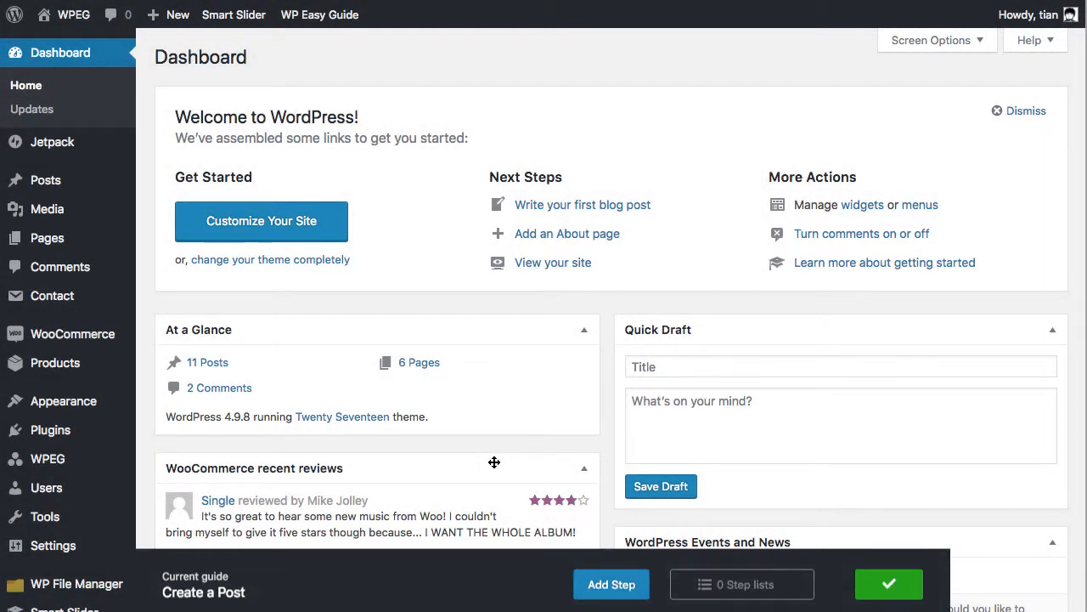
# Add a Click step on the Posts menu item titled Click "Posts" to the guide
pyautogui.click(644, 579)
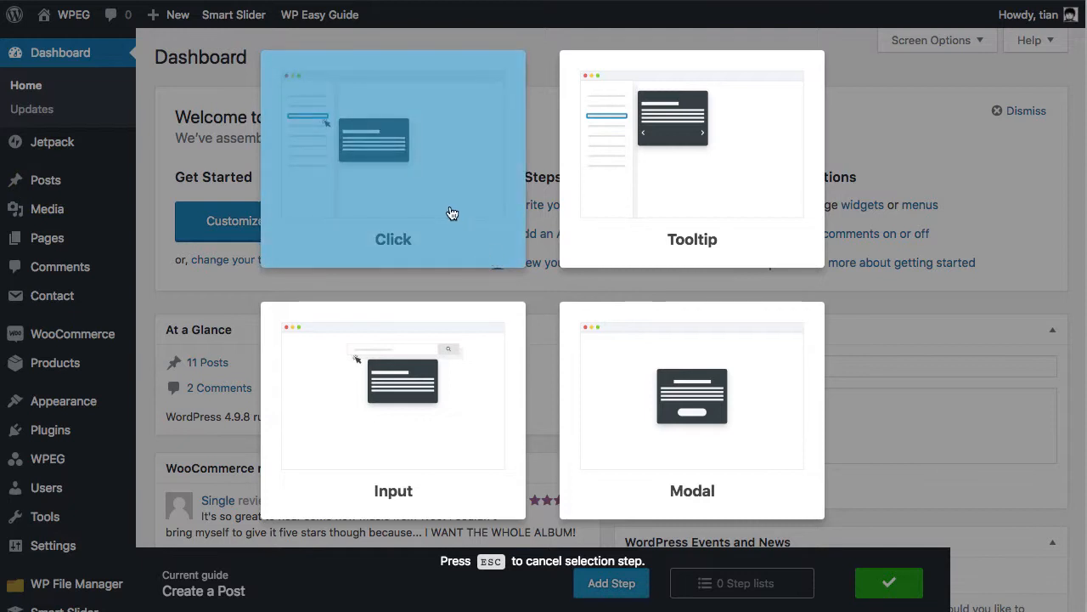
pyautogui.click(450, 213)
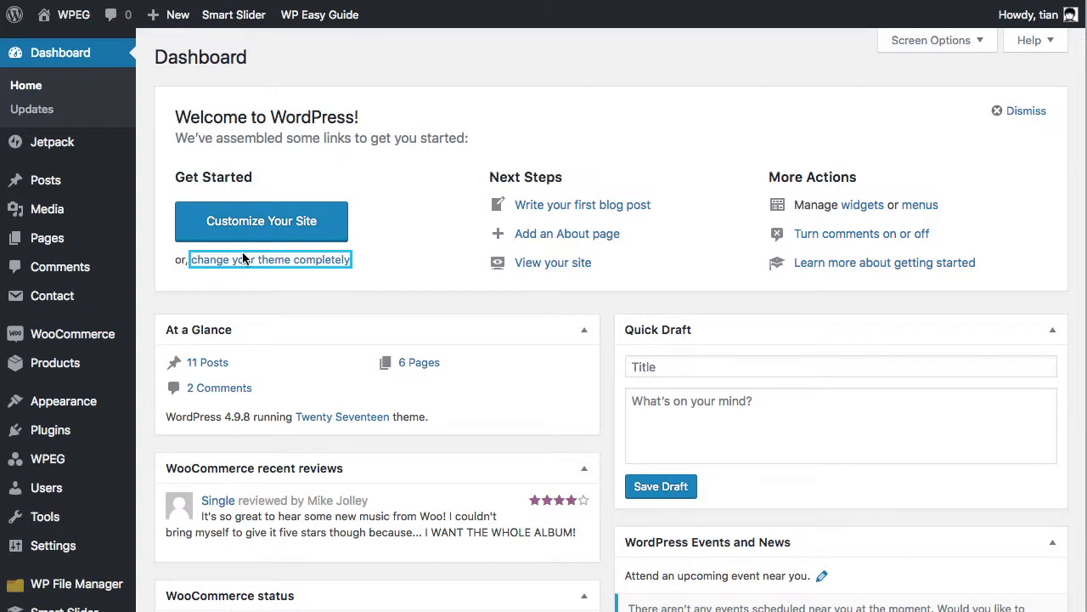
pyautogui.click(108, 182)
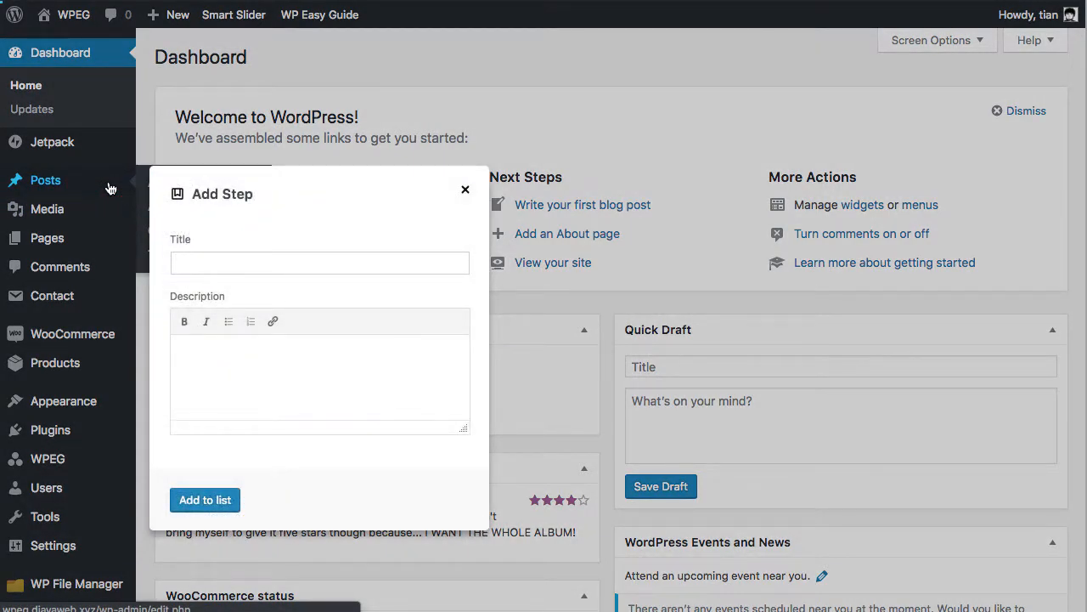
pyautogui.write('Click "Posts"')
pyautogui.click(232, 499)
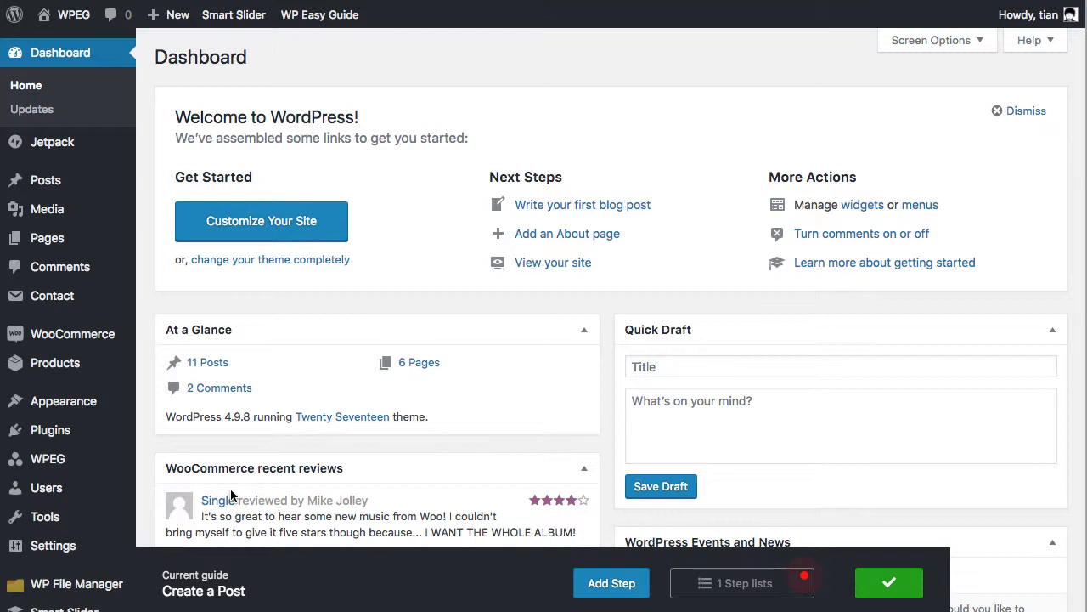
# Open the Posts list and add a Click step on the Add New button titled Click "Add New"
pyautogui.click(85, 183)
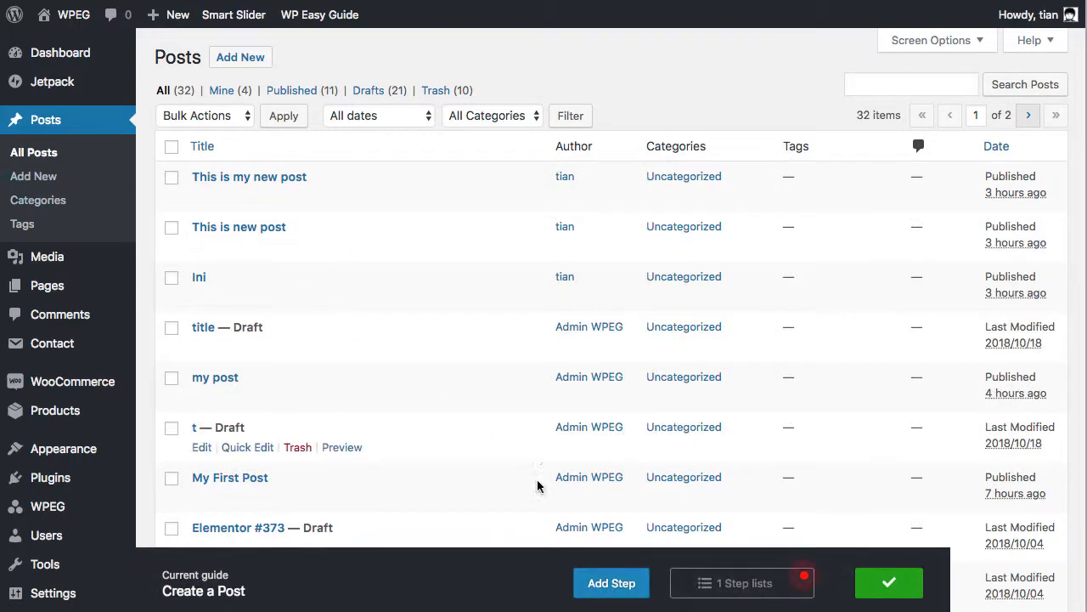
pyautogui.click(642, 581)
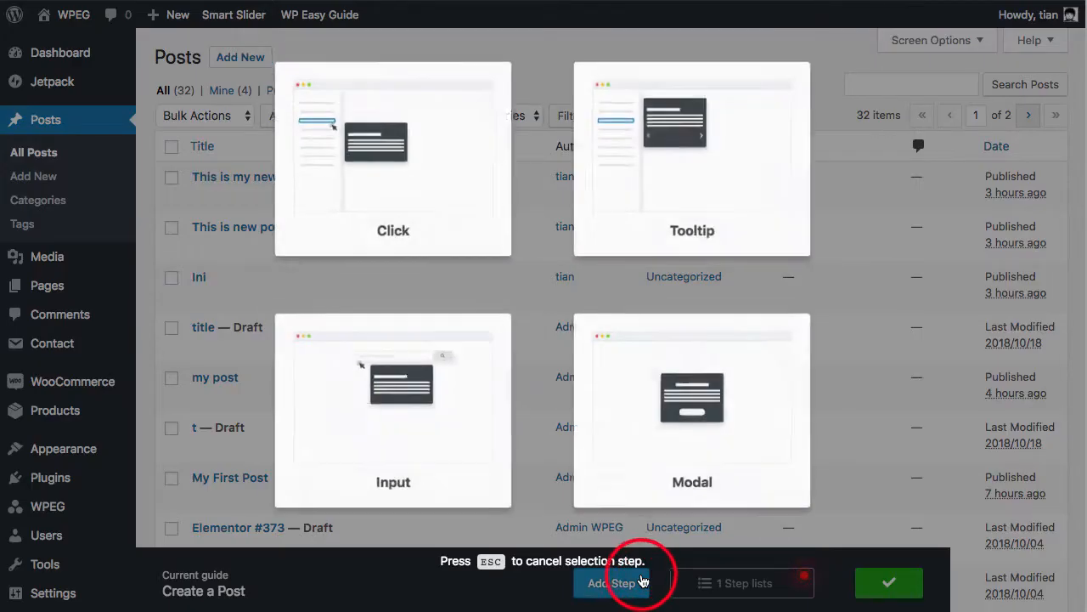
pyautogui.click(460, 234)
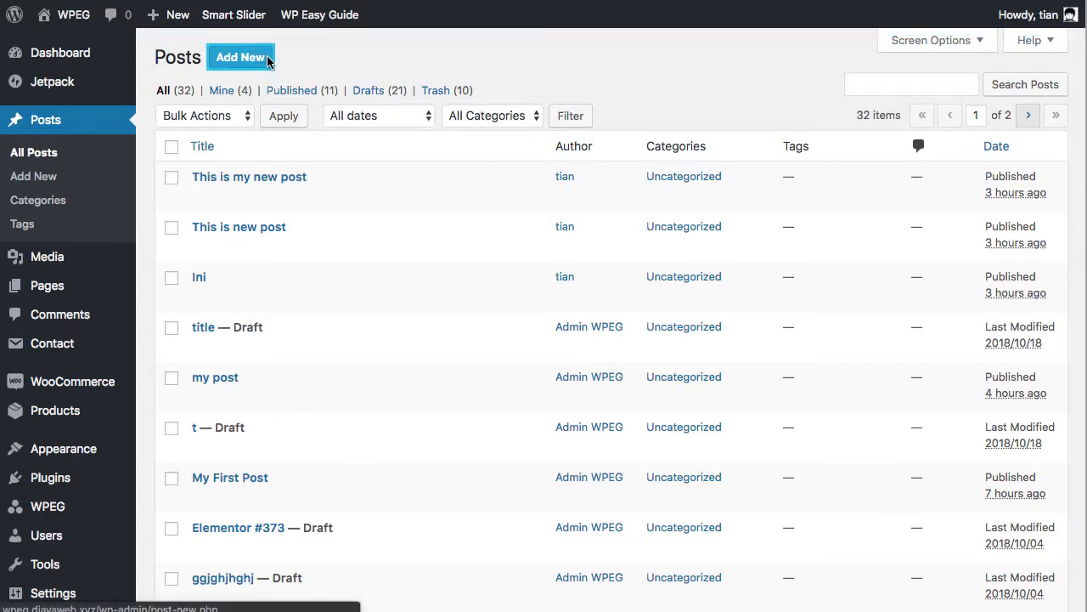
pyautogui.click(269, 59)
pyautogui.write('CLick')
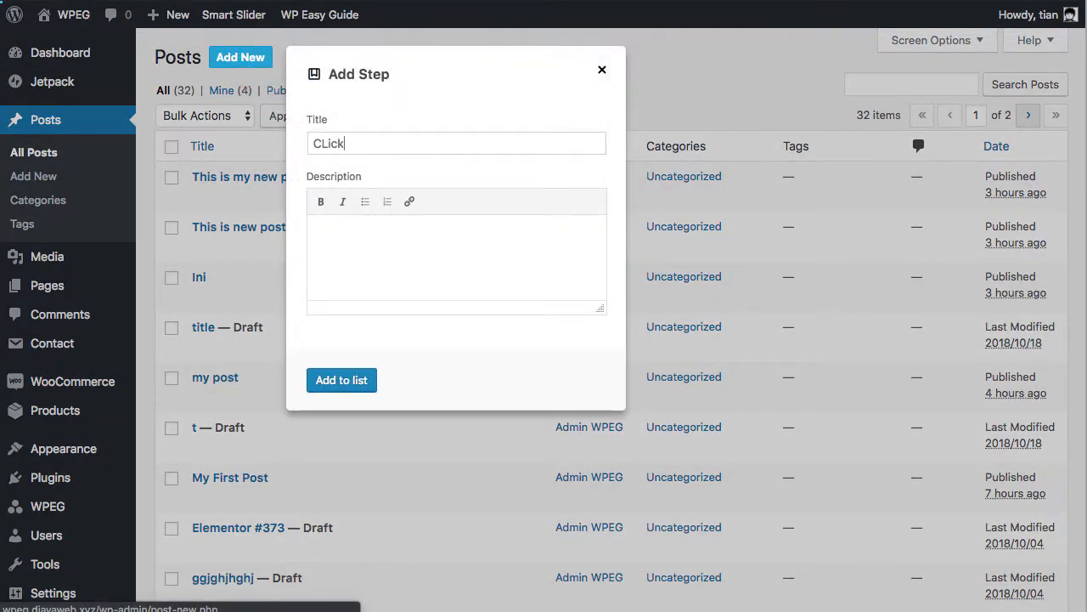
pyautogui.press('BackSpace')
pyautogui.press('BackSpace')
pyautogui.press('BackSpace')
pyautogui.press('BackSpace')
pyautogui.write('lick "Add News')
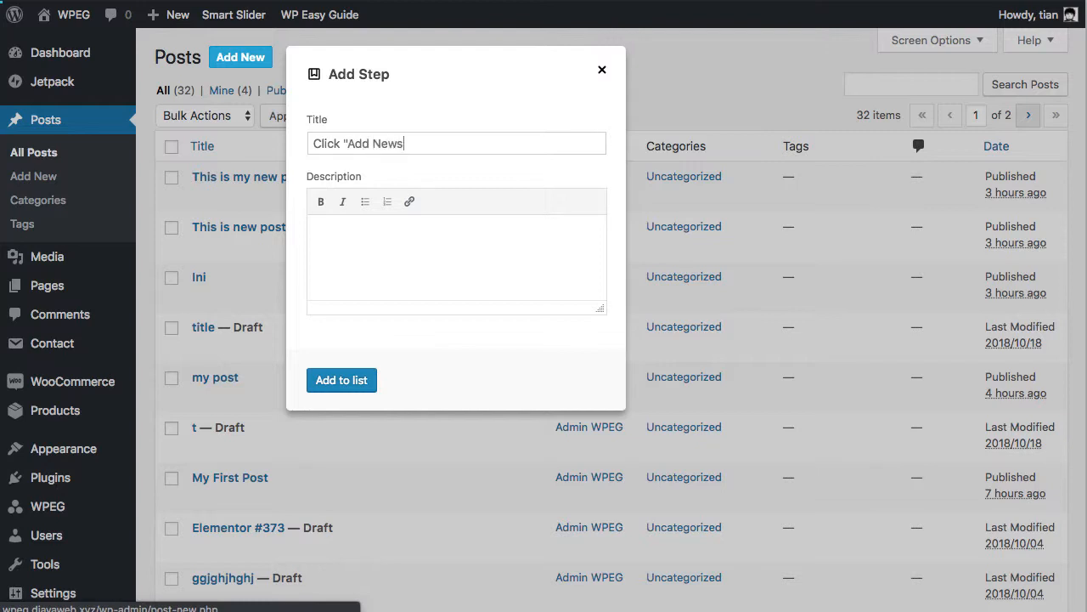
pyautogui.press('BackSpace')
pyautogui.write('"')
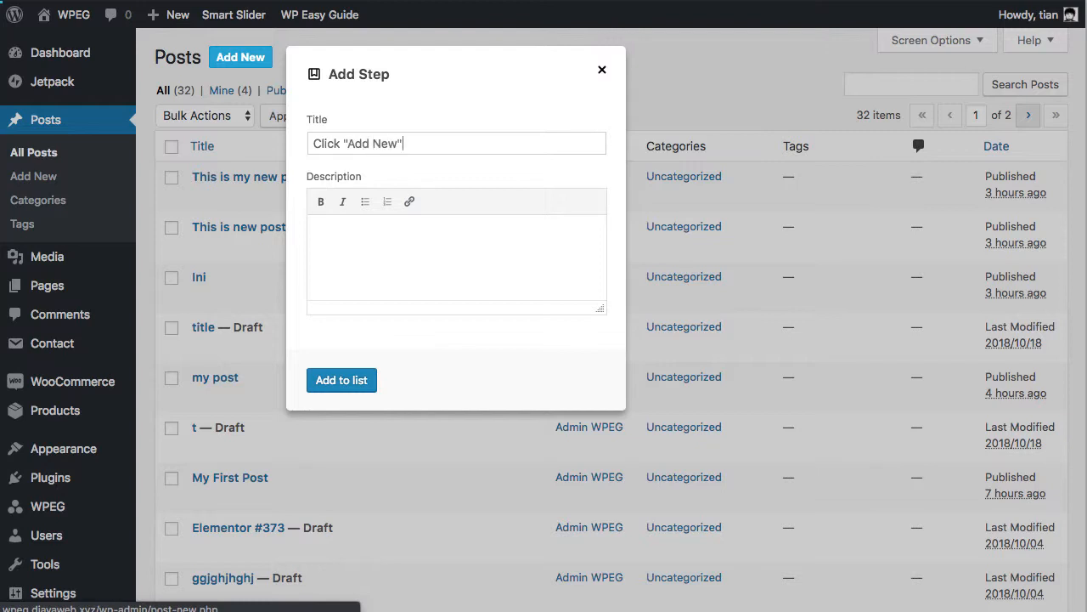
pyautogui.click(374, 379)
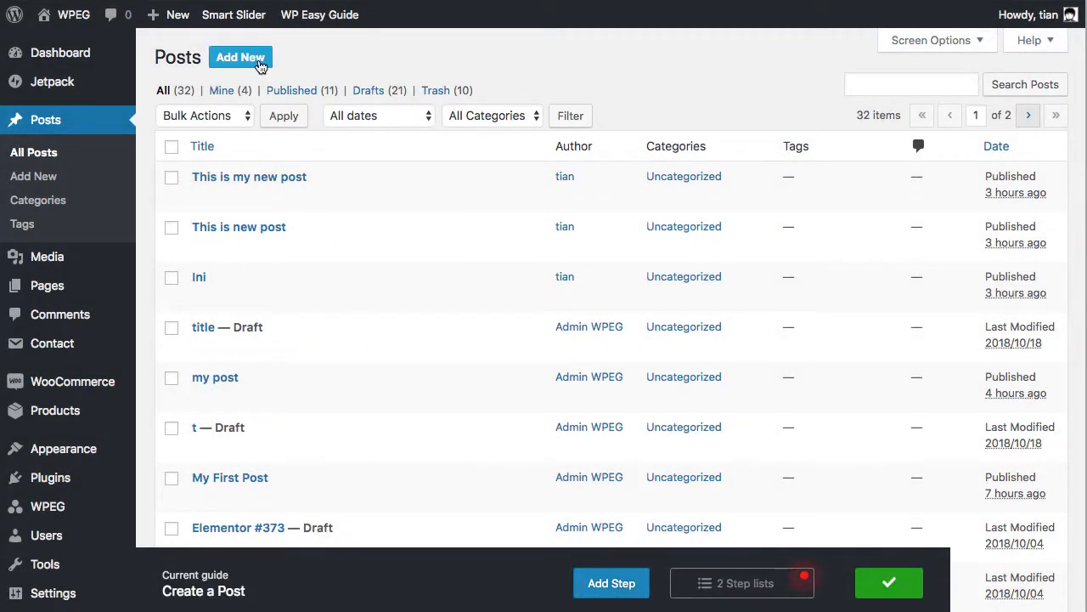
# Open the new post editor and add an Input step on the post title field titled "Insert Your title here"
pyautogui.click(241, 56)
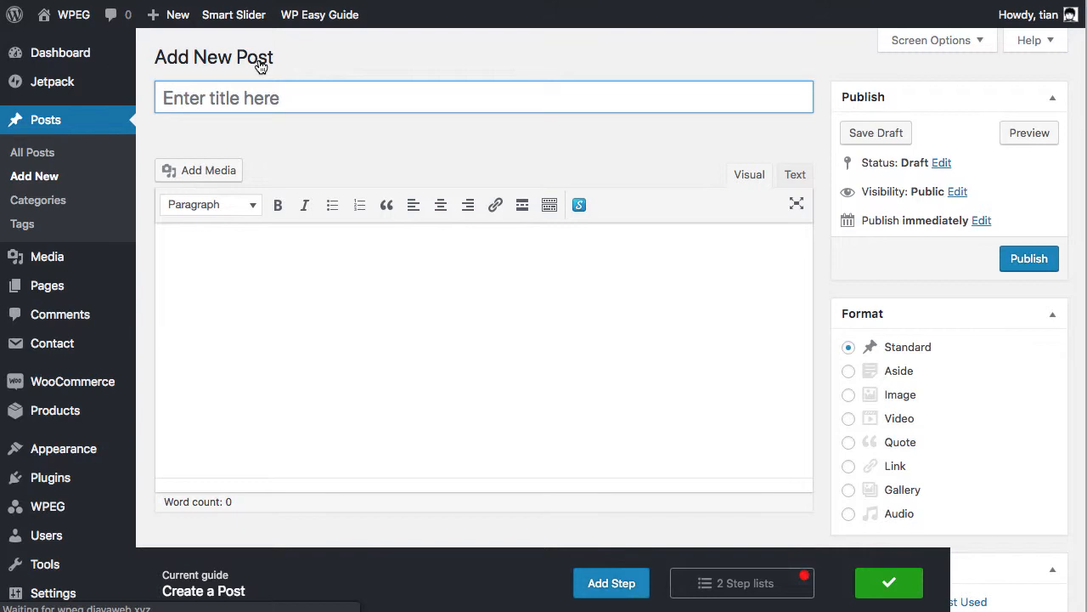
pyautogui.click(644, 576)
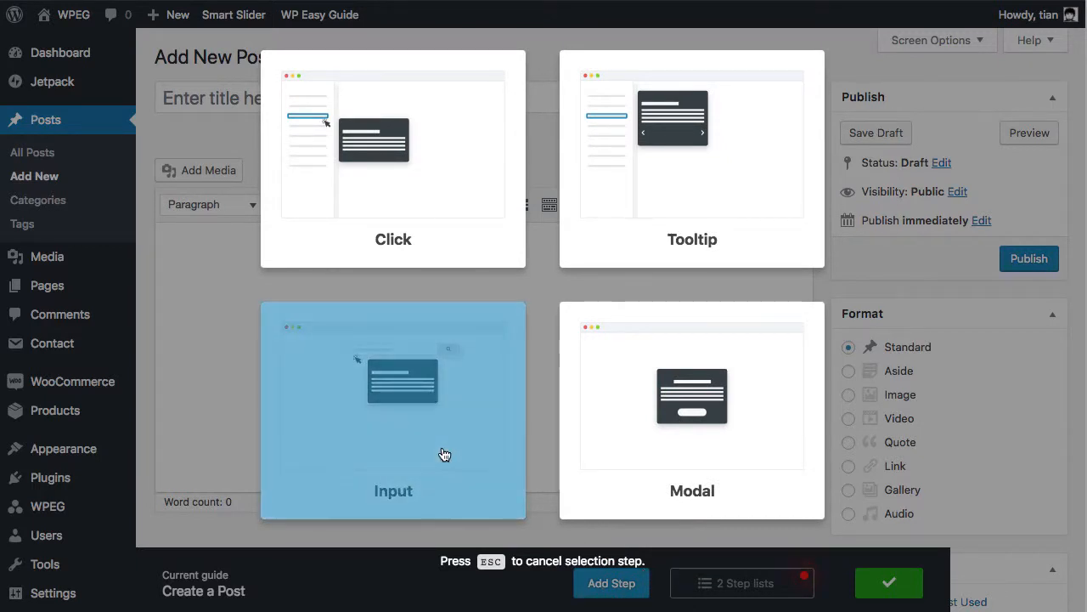
pyautogui.click(442, 454)
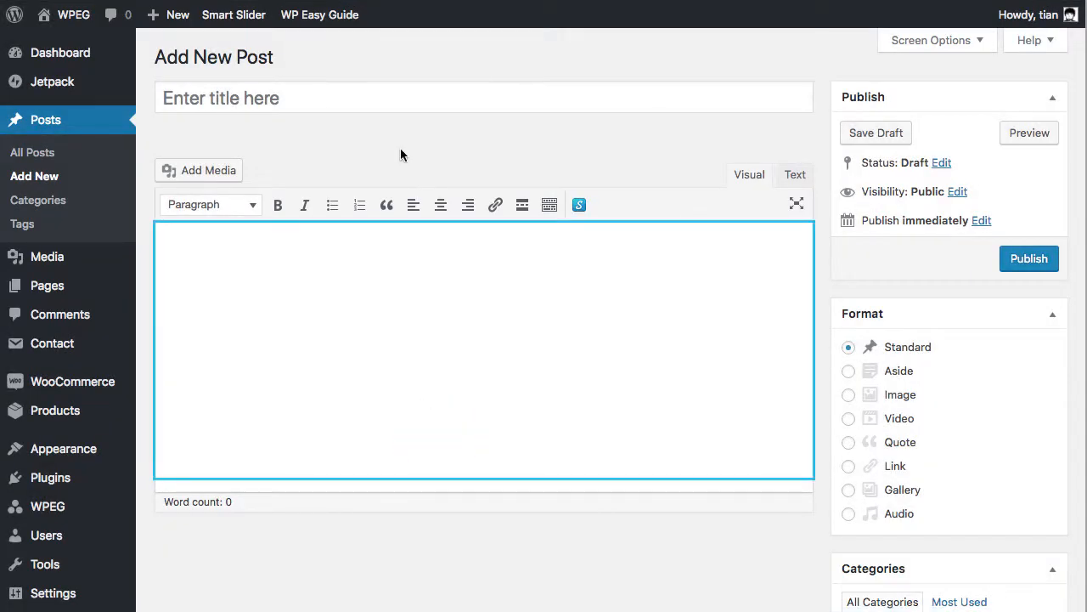
pyautogui.click(374, 99)
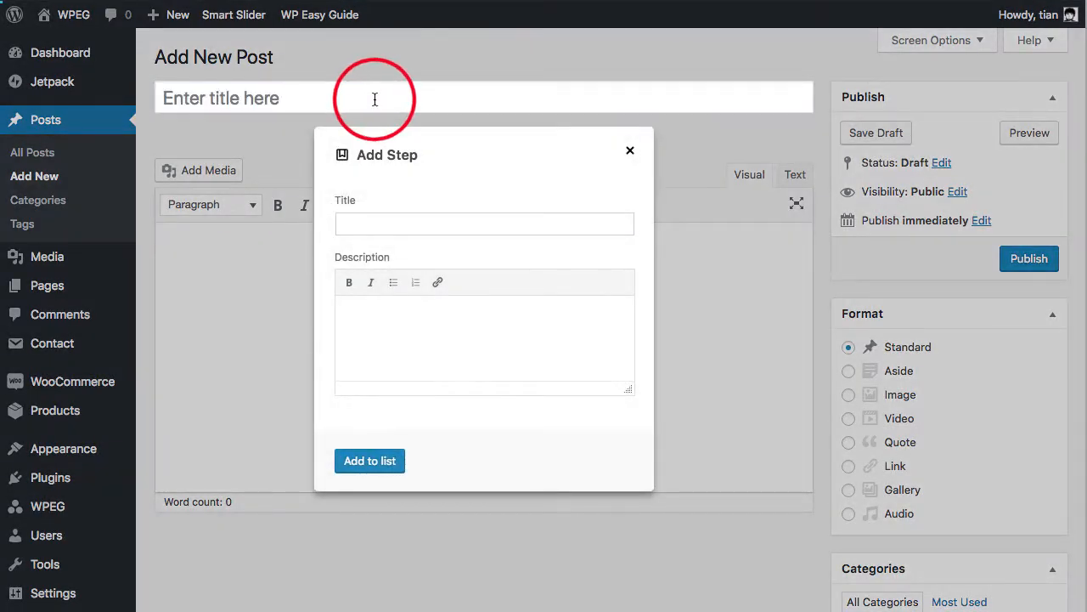
pyautogui.write('Insert ')
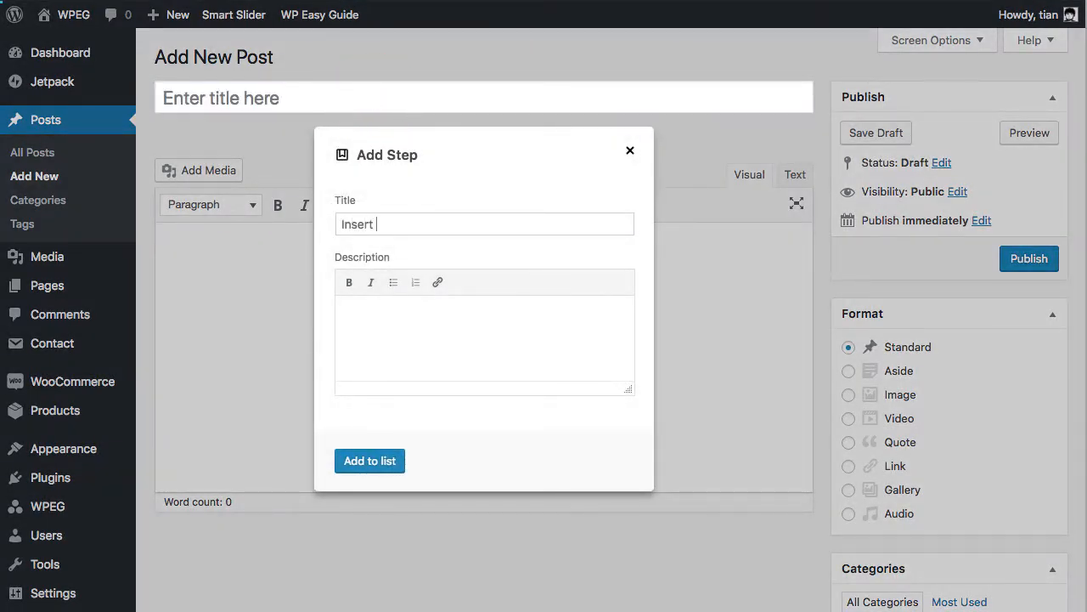
pyautogui.write('Your title here')
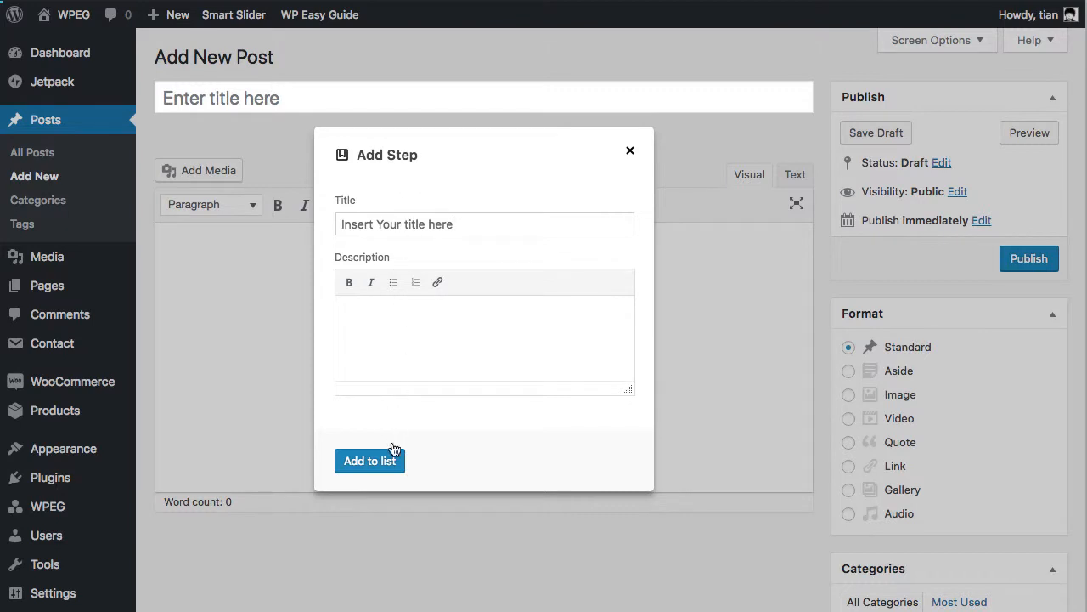
pyautogui.click(397, 463)
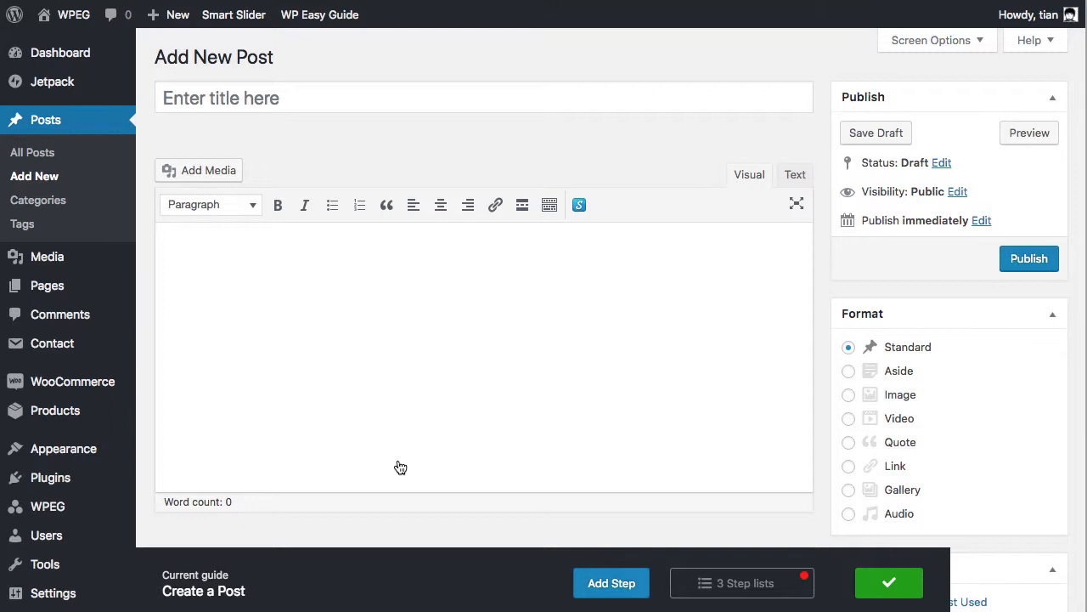
# Add an Input step on the post content editor titled "Write your post content"
pyautogui.click(638, 594)
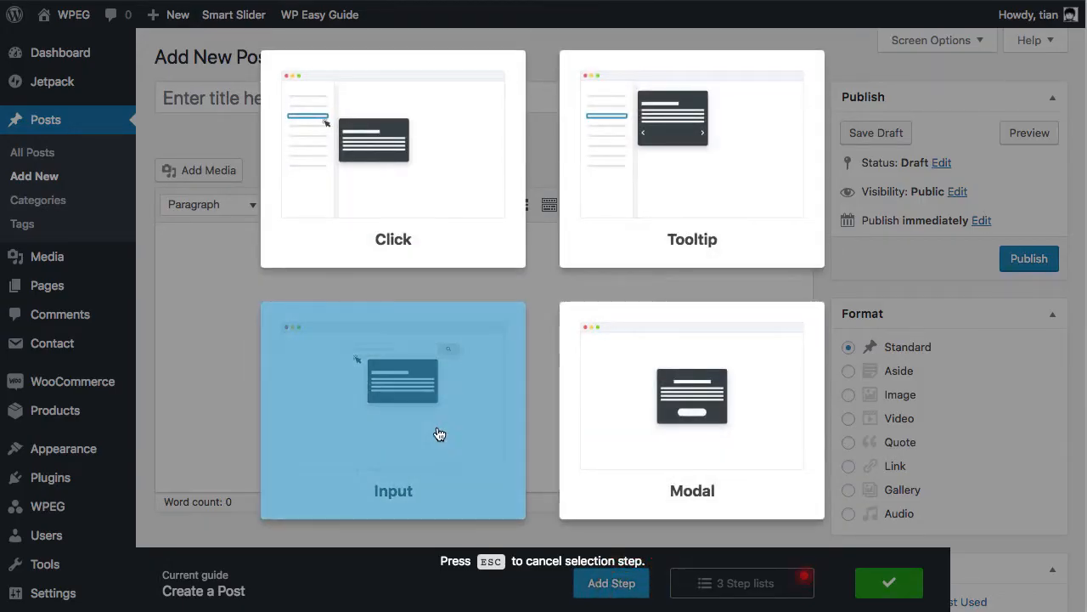
pyautogui.click(438, 433)
pyautogui.click(441, 358)
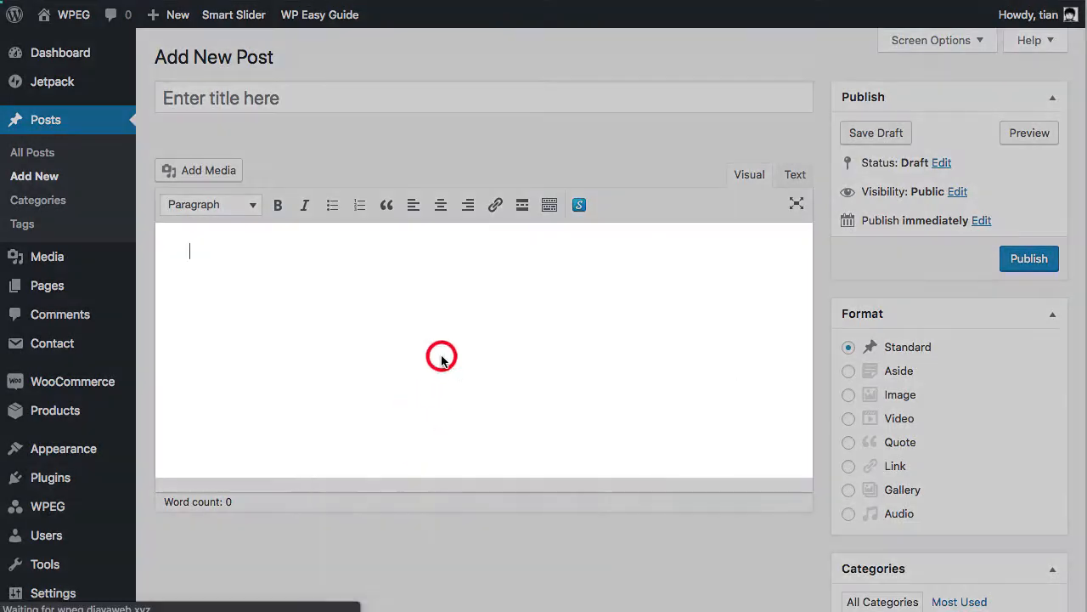
pyautogui.write('Writ')
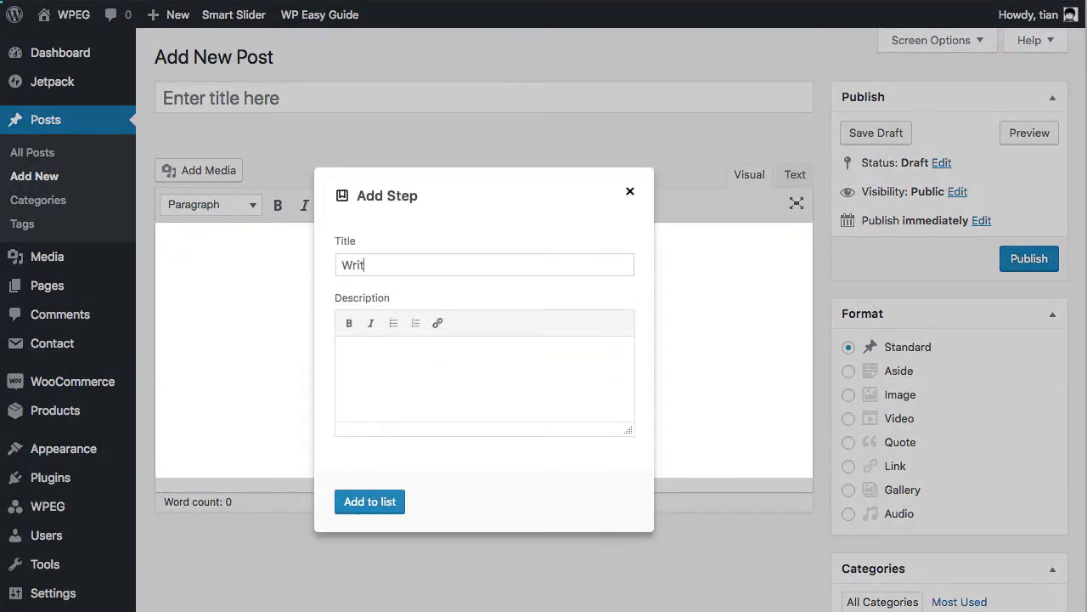
pyautogui.write('e your post content')
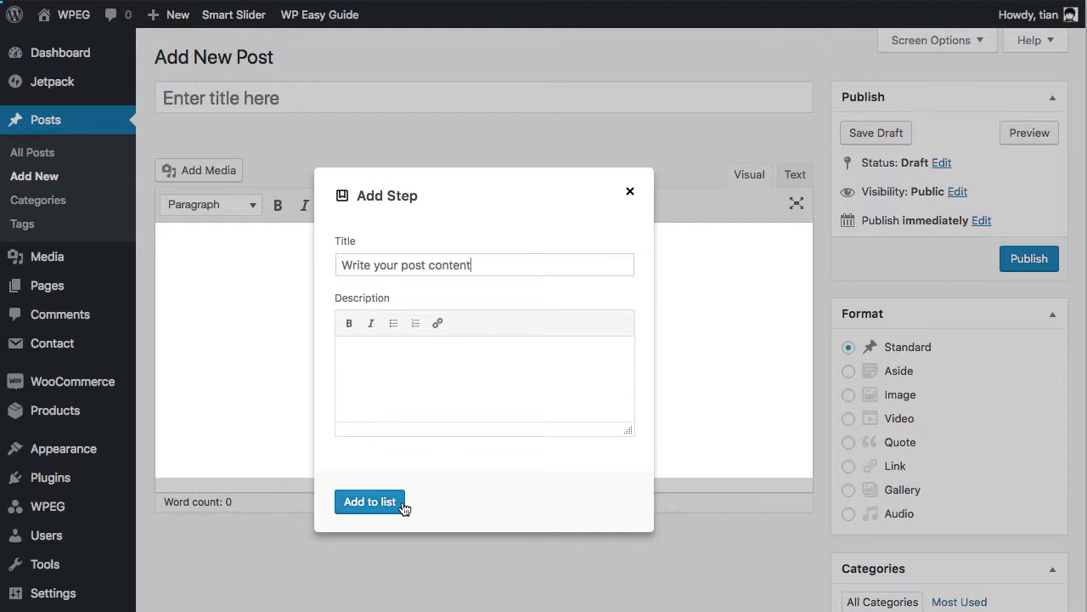
pyautogui.click(403, 503)
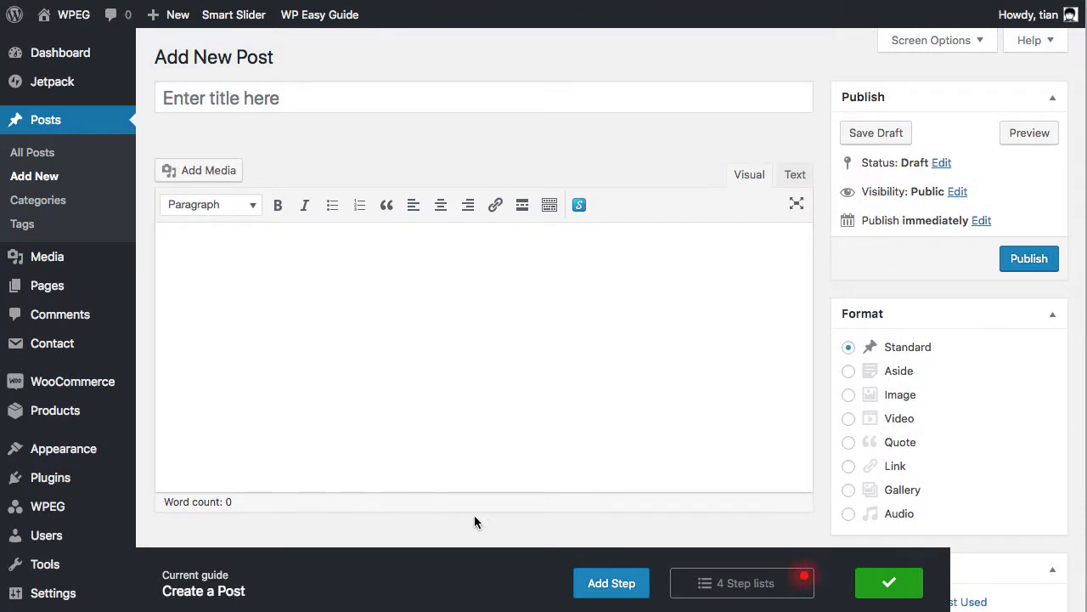
# Add a Click step on the Publish button titled "Click Publish"
pyautogui.click(641, 595)
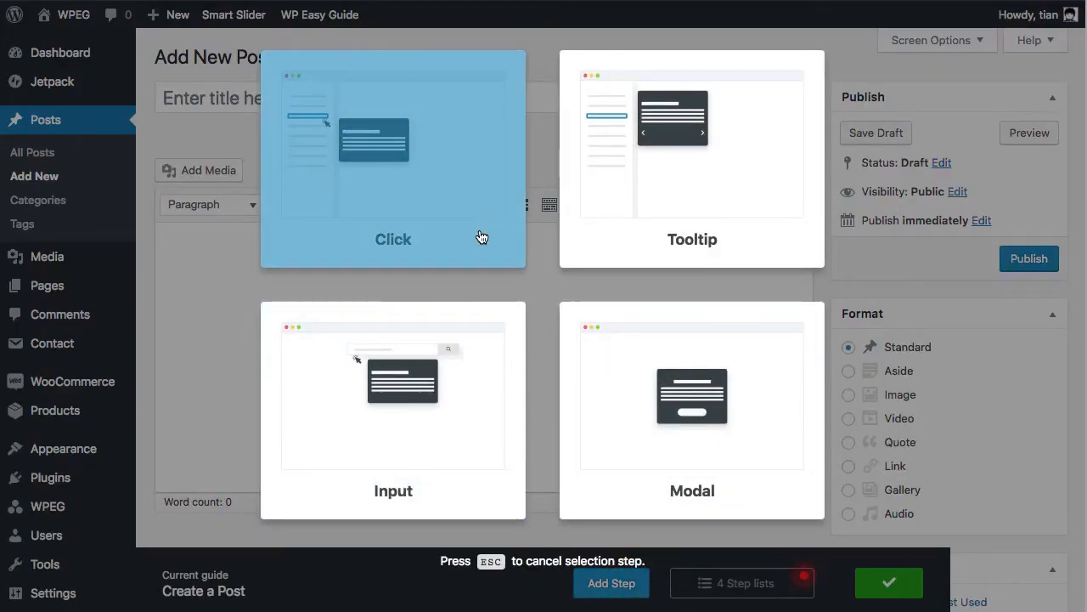
pyautogui.click(481, 237)
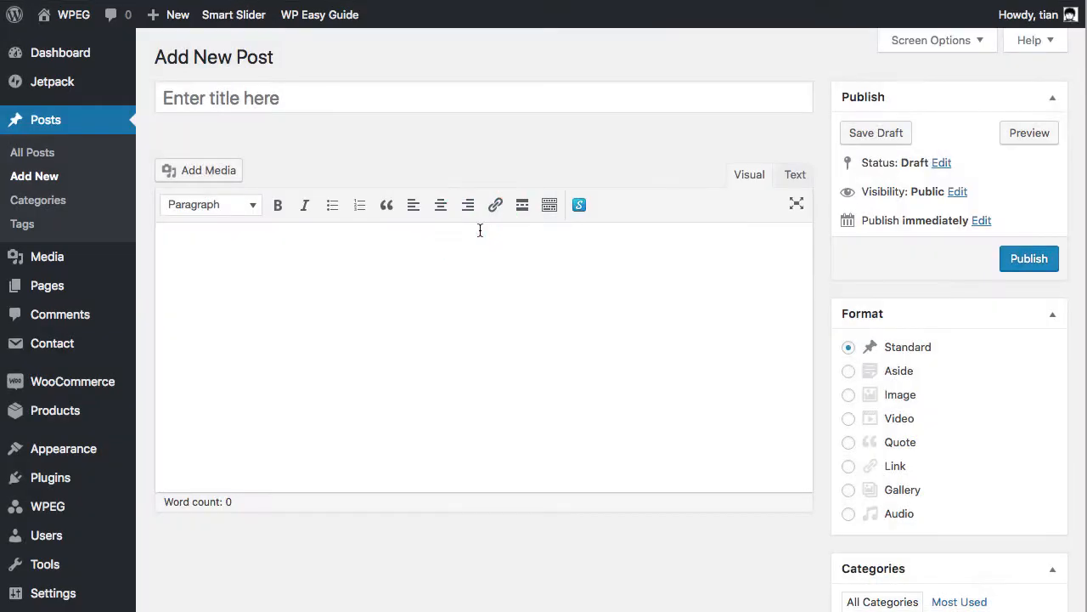
pyautogui.click(1009, 270)
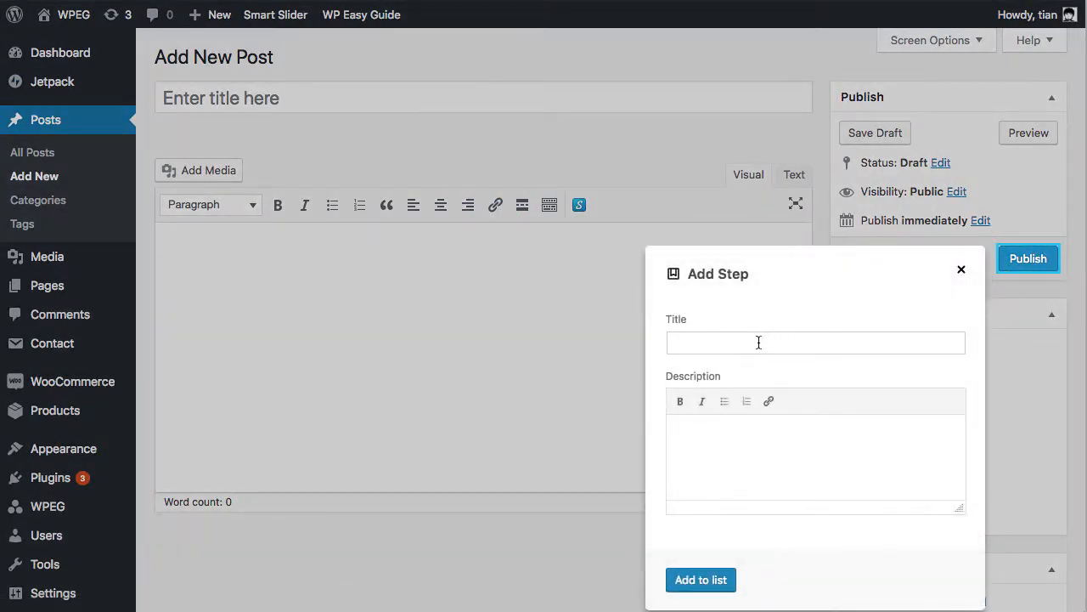
pyautogui.click(759, 341)
pyautogui.write('Click')
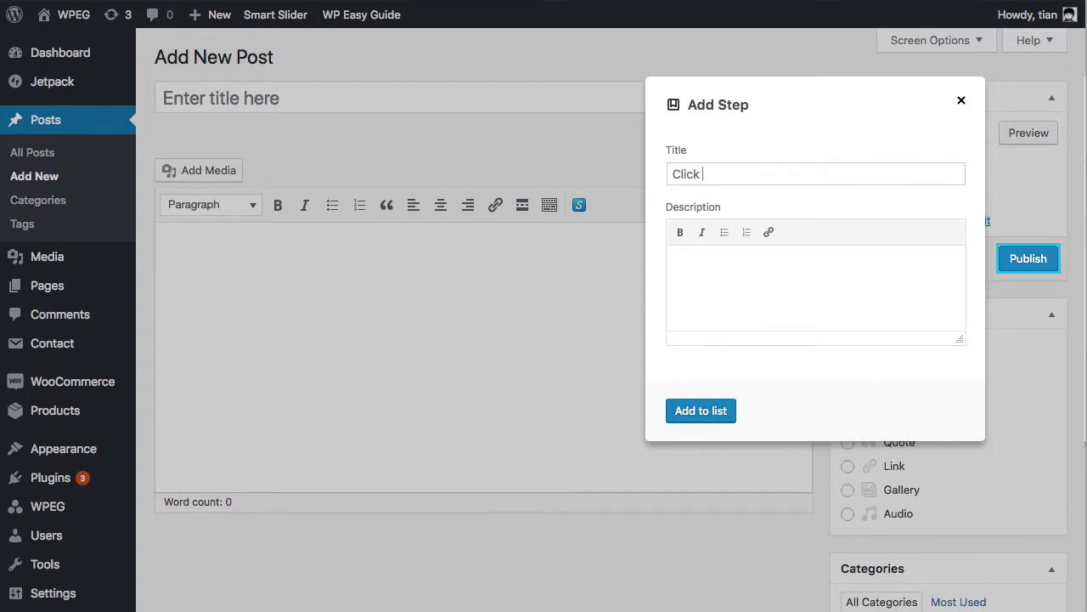
pyautogui.write(' Publish')
pyautogui.click(698, 416)
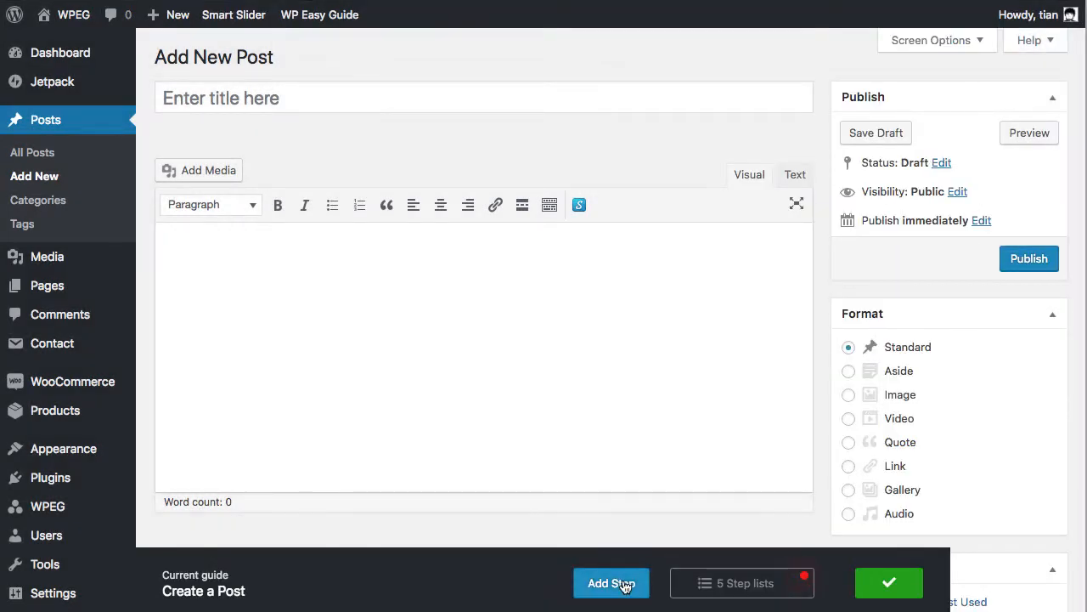
# Add a Modal step titled "Well Done" with the description "Congratulation. You've completed the first mission!"
pyautogui.click(623, 585)
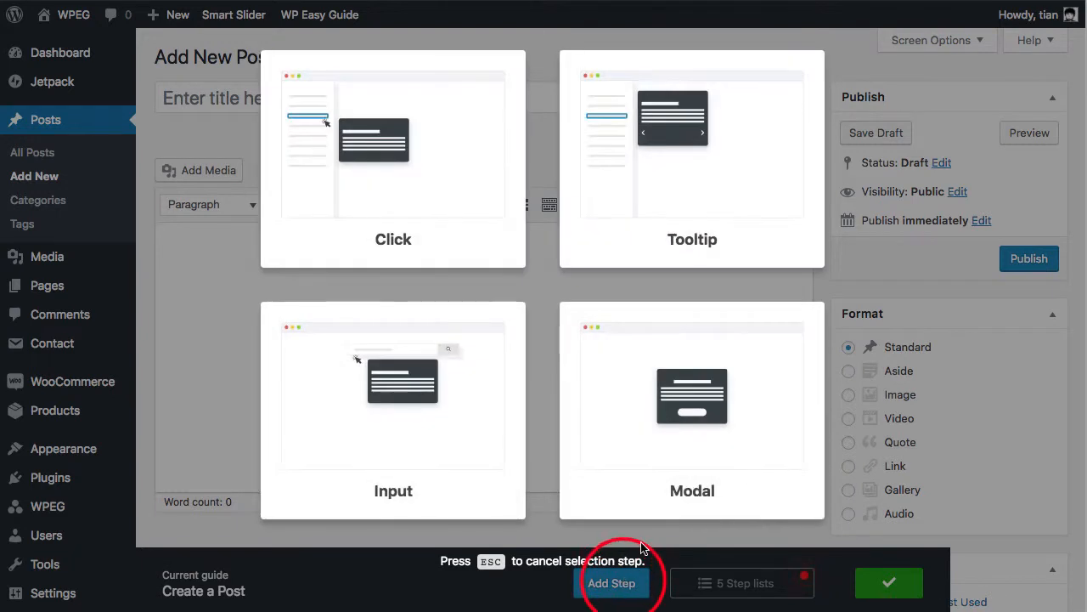
pyautogui.click(639, 495)
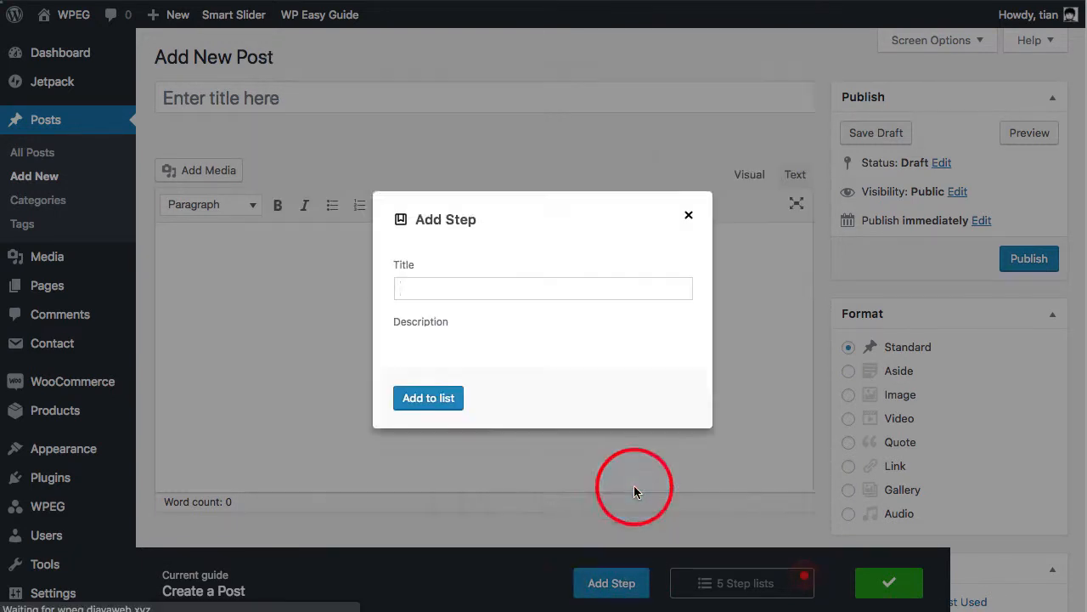
pyautogui.write('Well Done')
pyautogui.press('Tab')
pyautogui.write('Co')
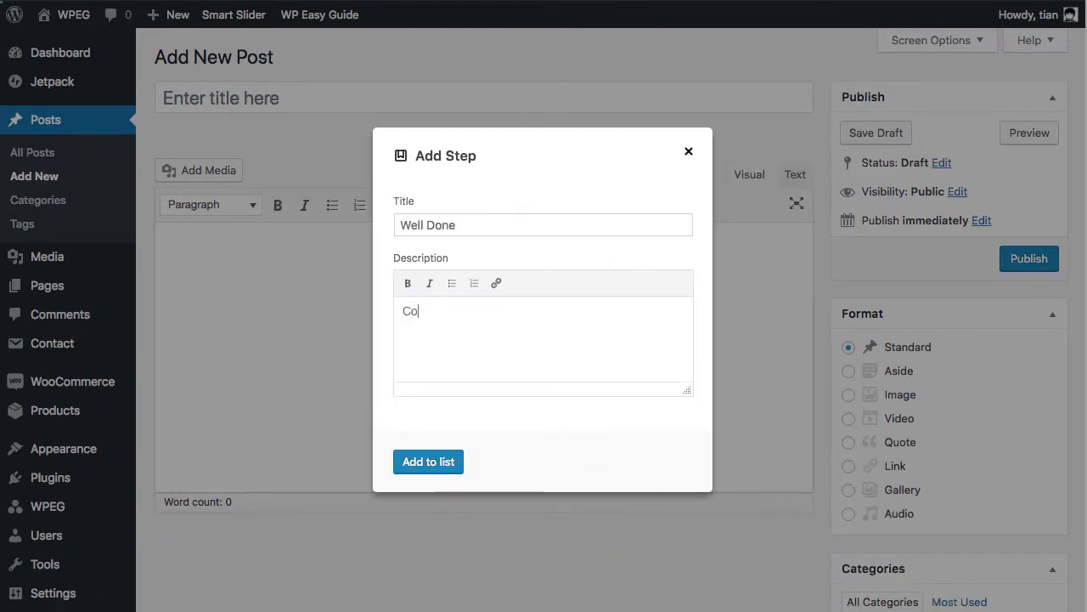
pyautogui.write("ngratulation. You've complet")
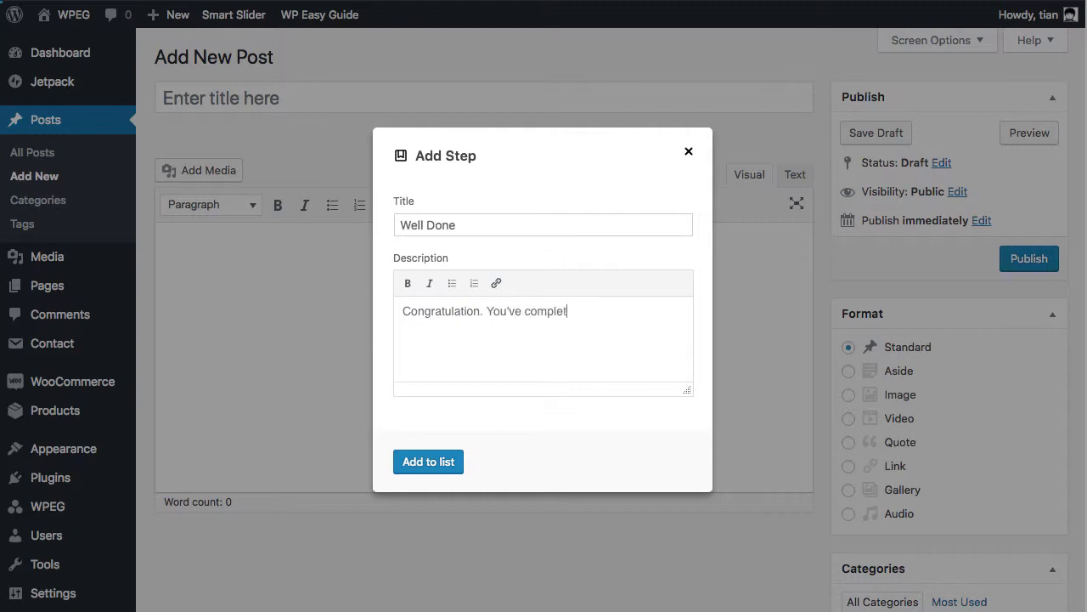
pyautogui.write('ed the first mission!')
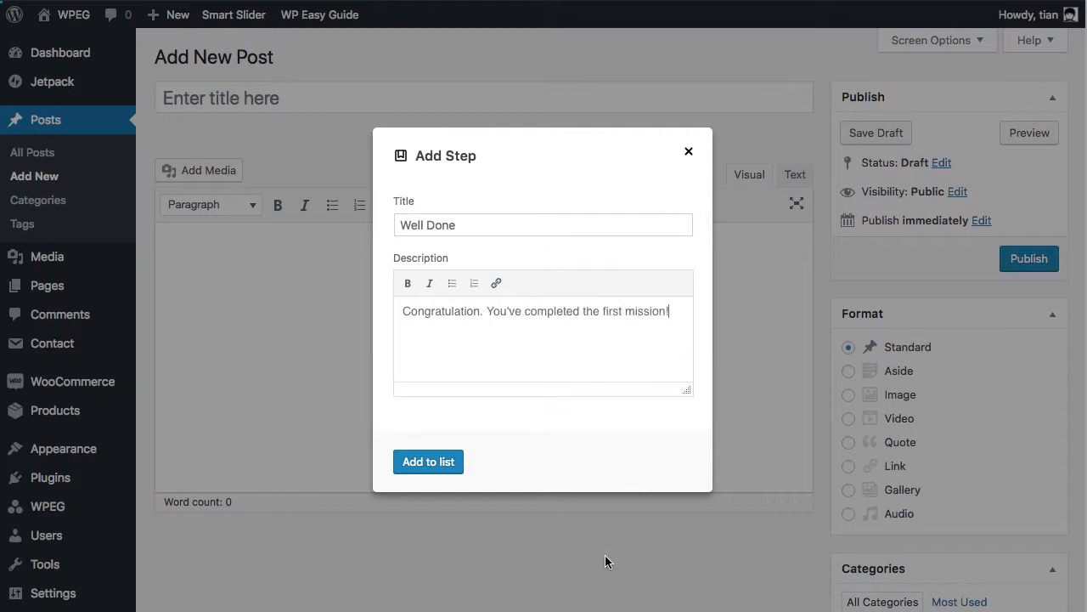
pyautogui.click(459, 461)
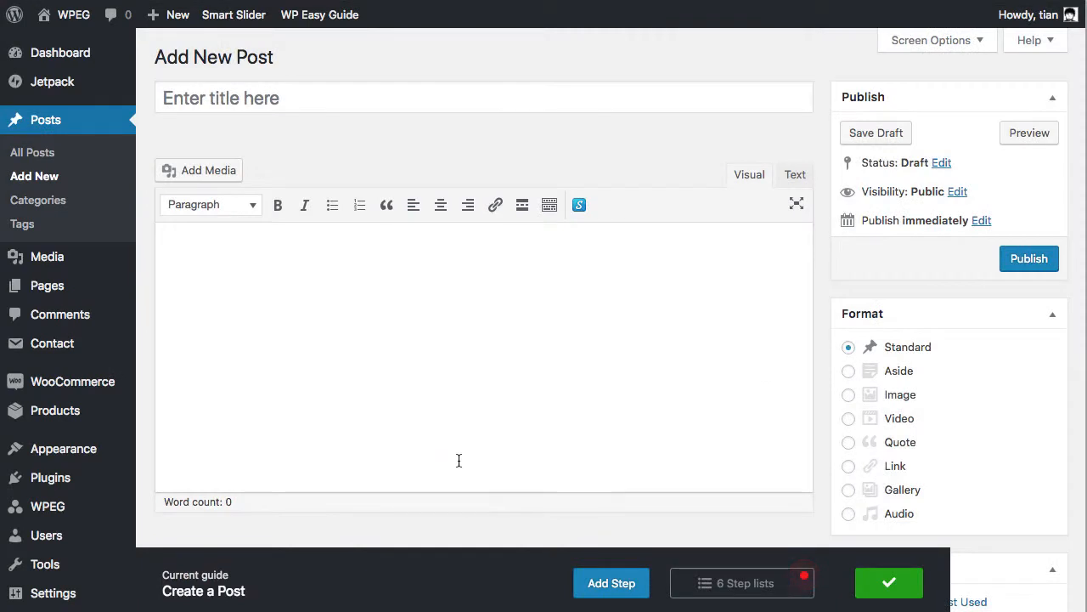
# Review the guide's list of steps, then save the finished guide
pyautogui.click(785, 583)
pyautogui.scroll(-1, 860, 424)
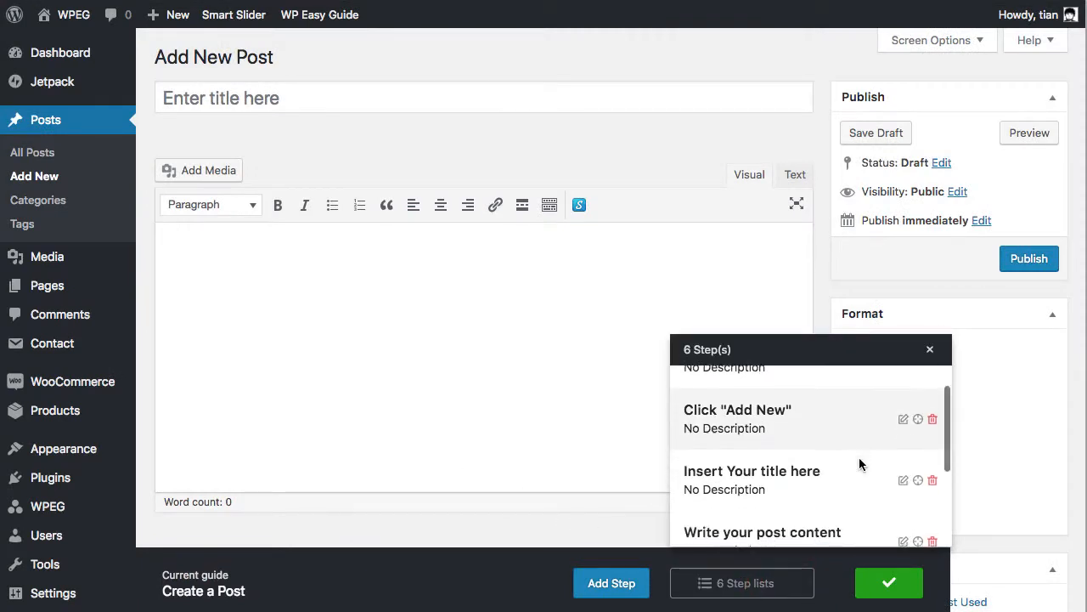
pyautogui.scroll(-3, 860, 463)
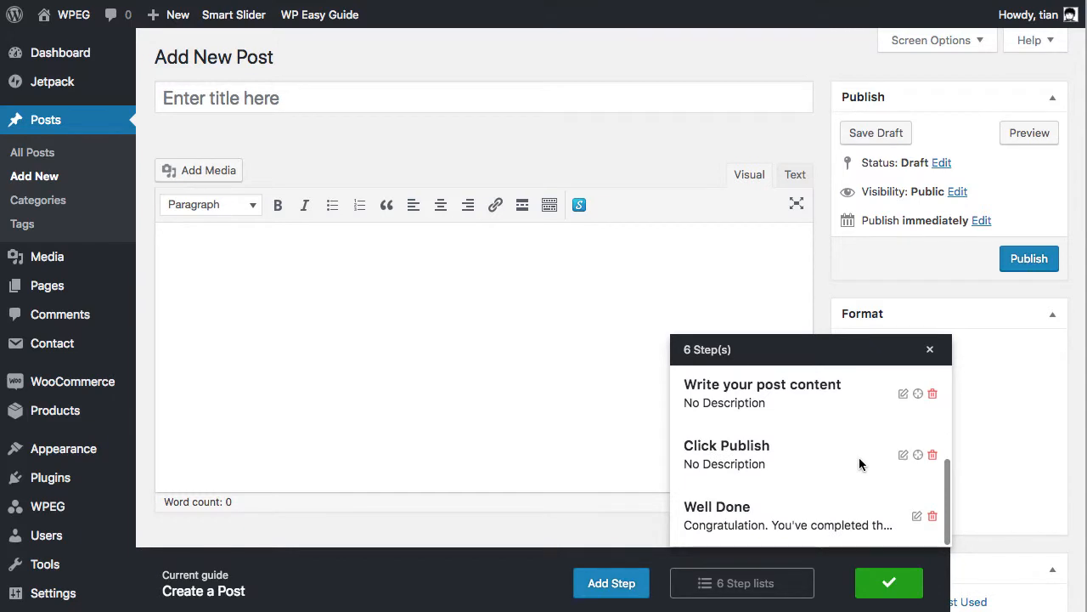
pyautogui.click(804, 584)
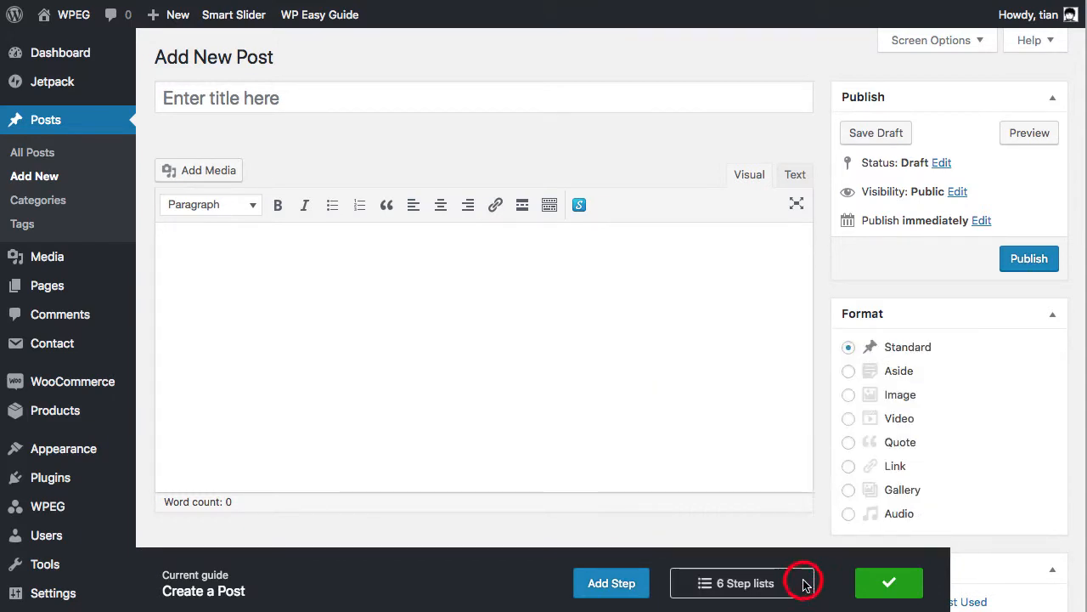
pyautogui.click(862, 589)
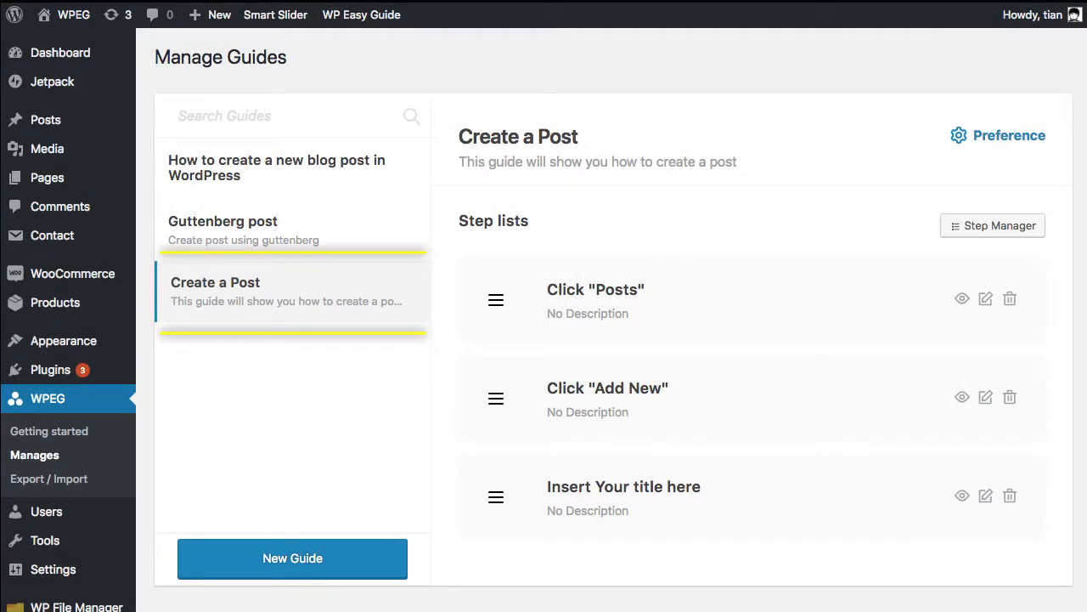
# Open the Create a Post guide's preference options and browse the guide list in the WP Easy Guide menu
pyautogui.click(1040, 141)
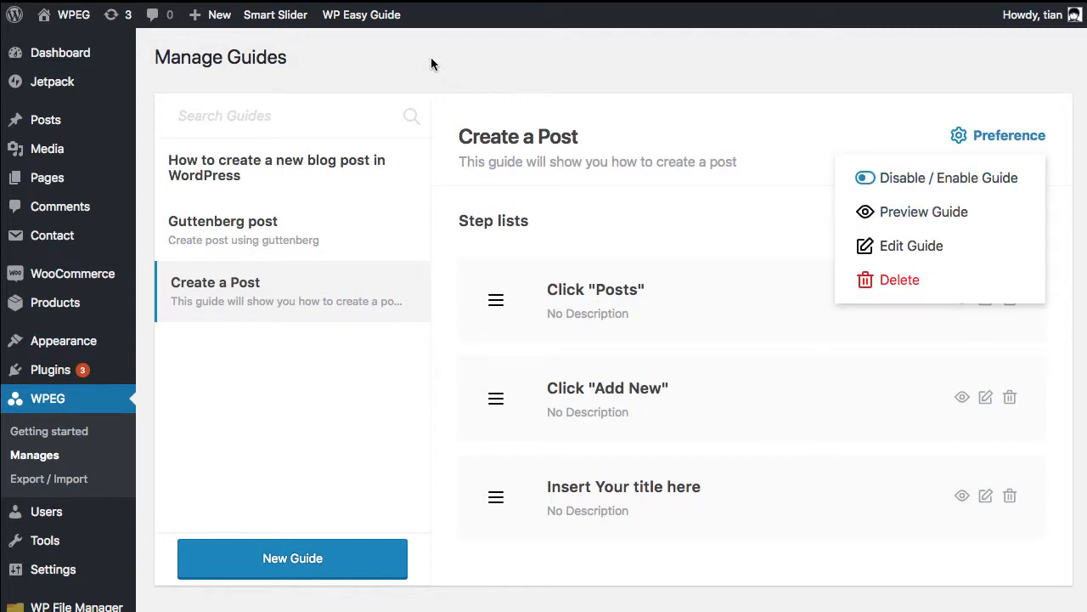
pyautogui.moveTo(394, 20)
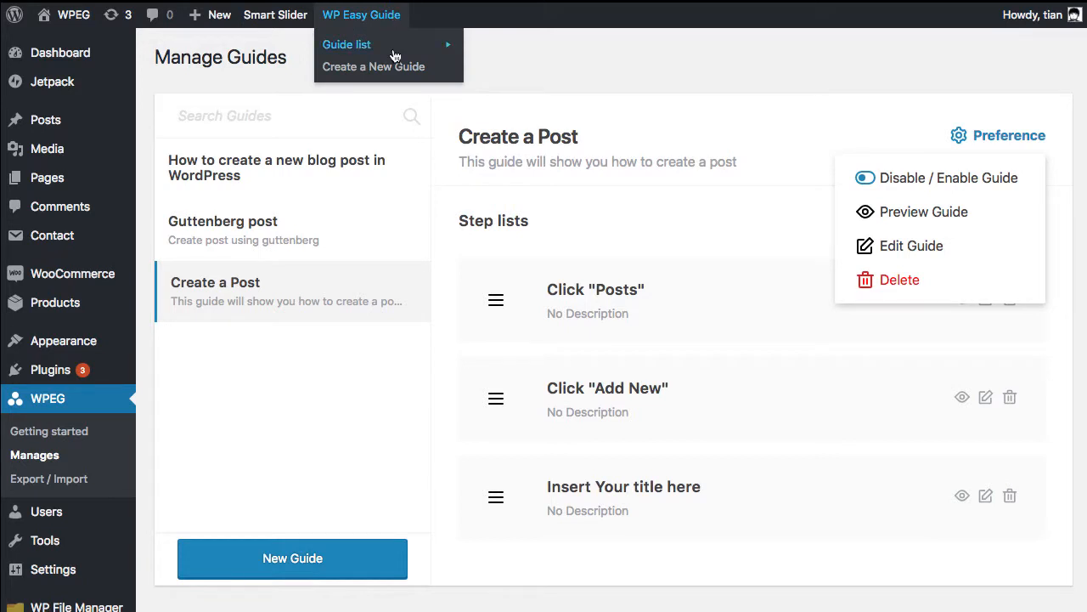
pyautogui.moveTo(395, 57)
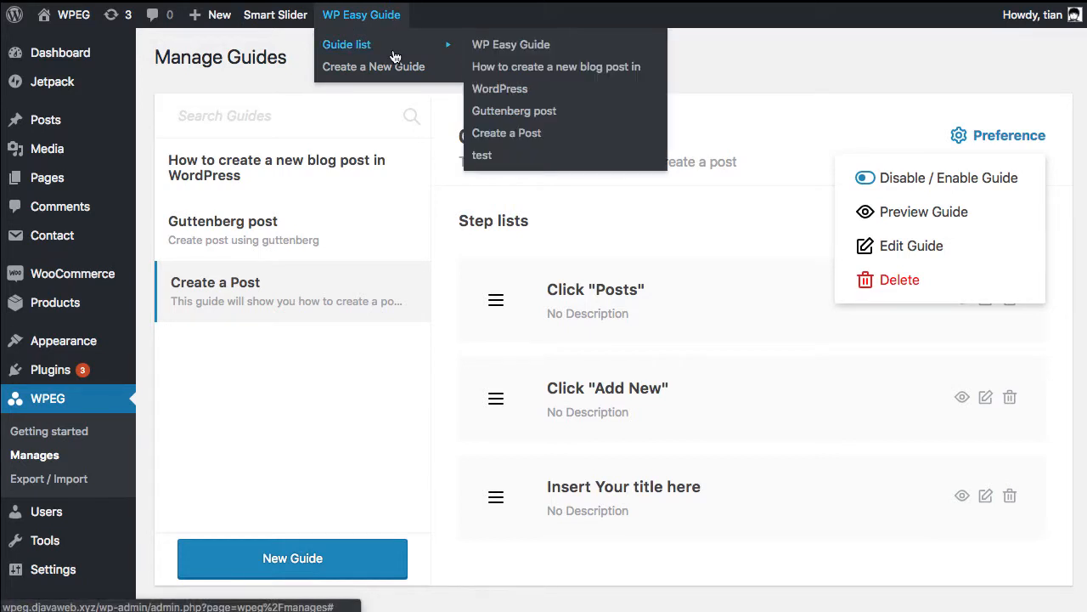